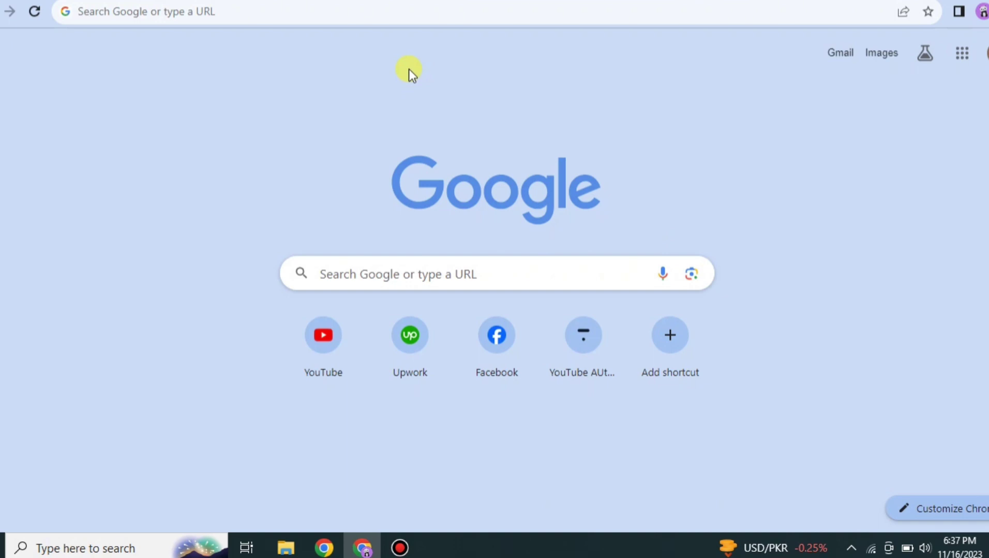
Open Bard from a Google search and ask for 'a guy sitting on bed and wathcing tv'.
click(306, 13)
click(188, 54)
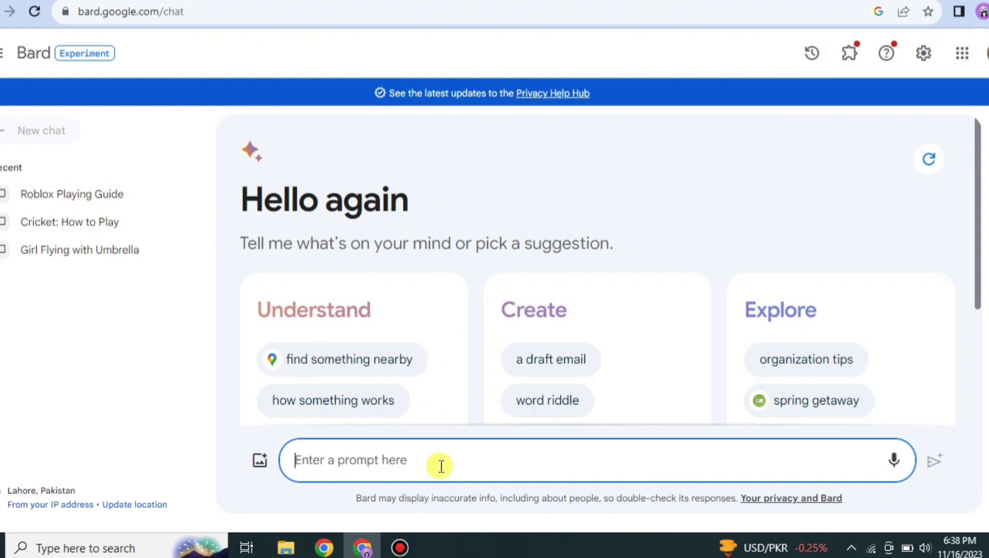
text(a guy sitting on bed and wathcing tv)
key(Return)
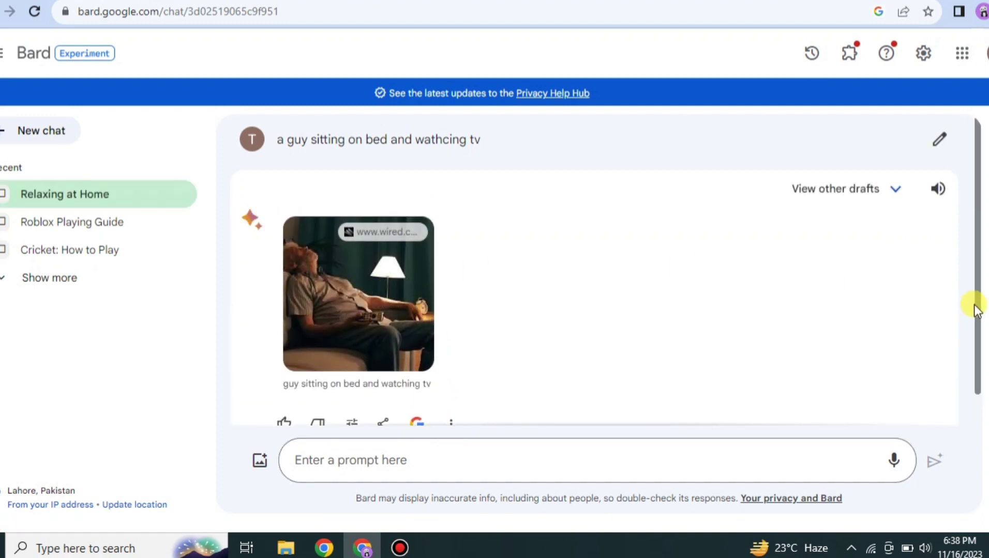
drag(981, 307, 980, 341)
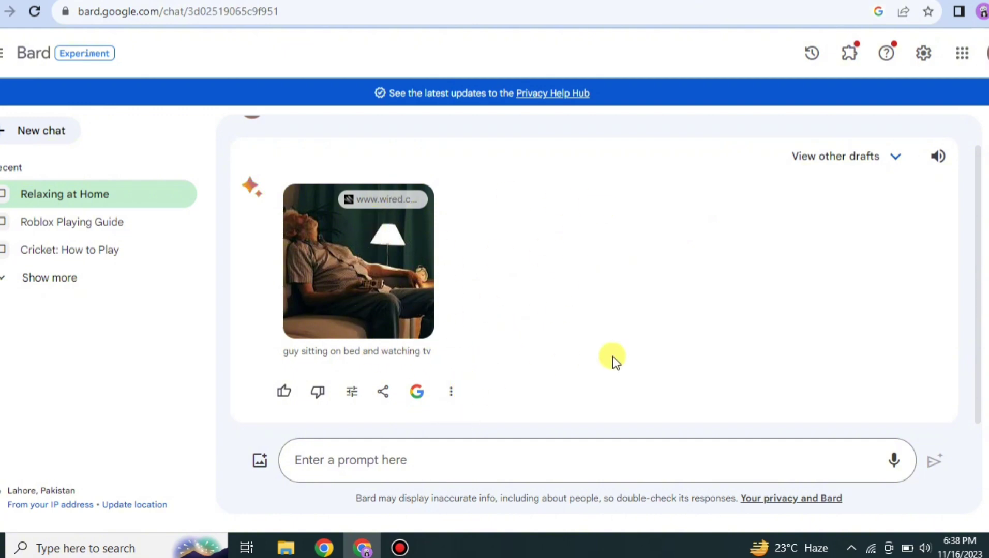
Send the prompt 'taylor swift wearing red dress perfoerming on stage', fixing typos along the way.
click(415, 456)
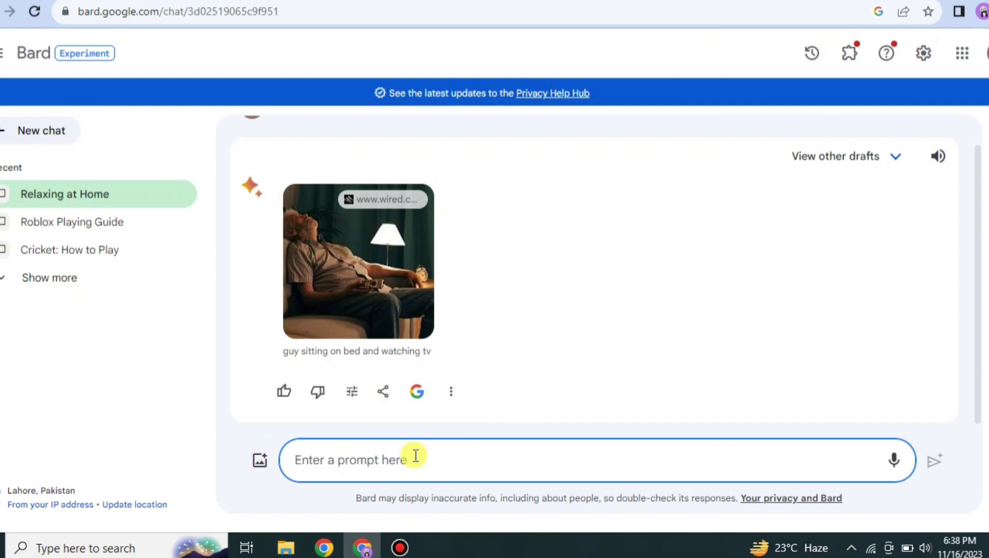
text(tay)
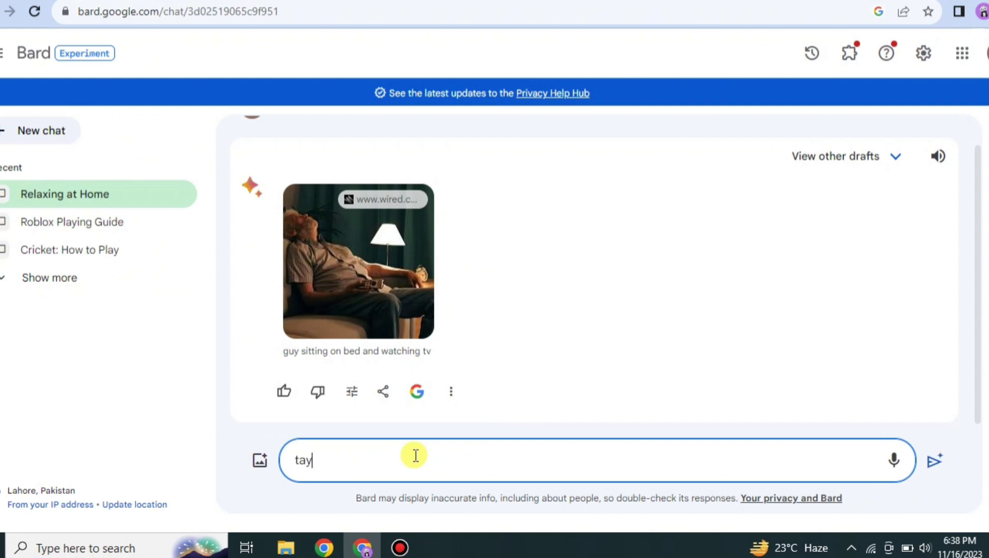
text(lor swift wearing red d)
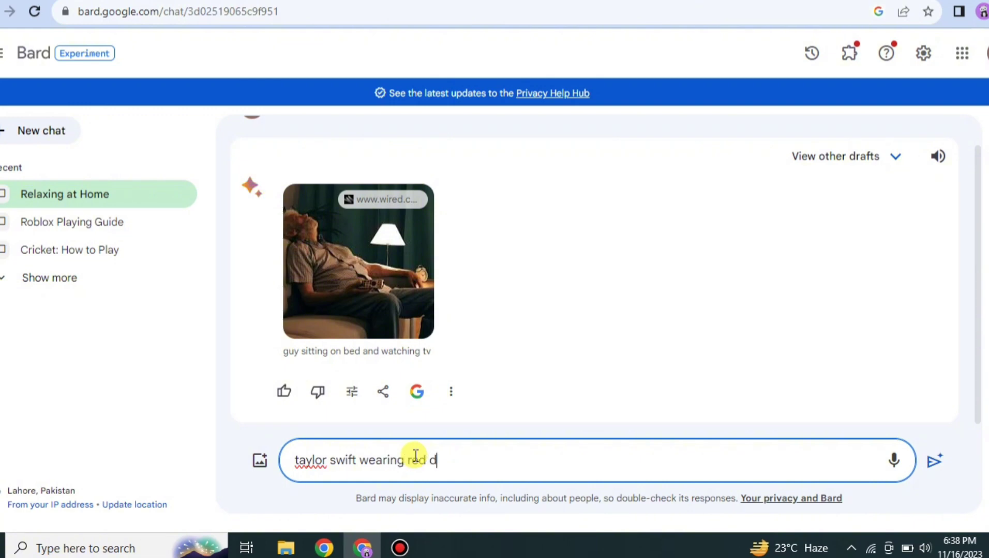
text(ress perfoermi ng)
text(-)
key(BackSpace)
key(BackSpace)
key(BackSpace)
key(BackSpace)
text(ng on )
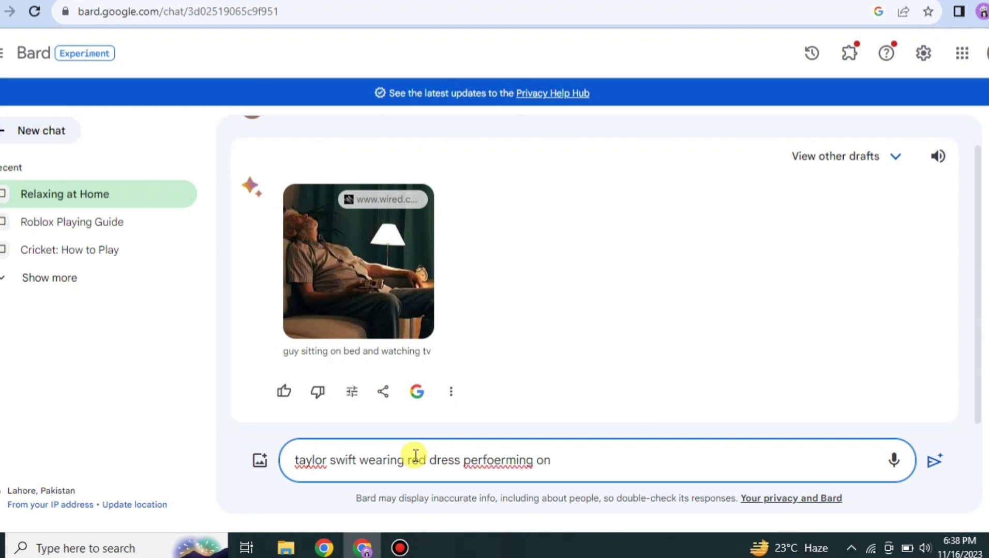
text(a)
key(BackSpace)
text(stage)
key(Return)
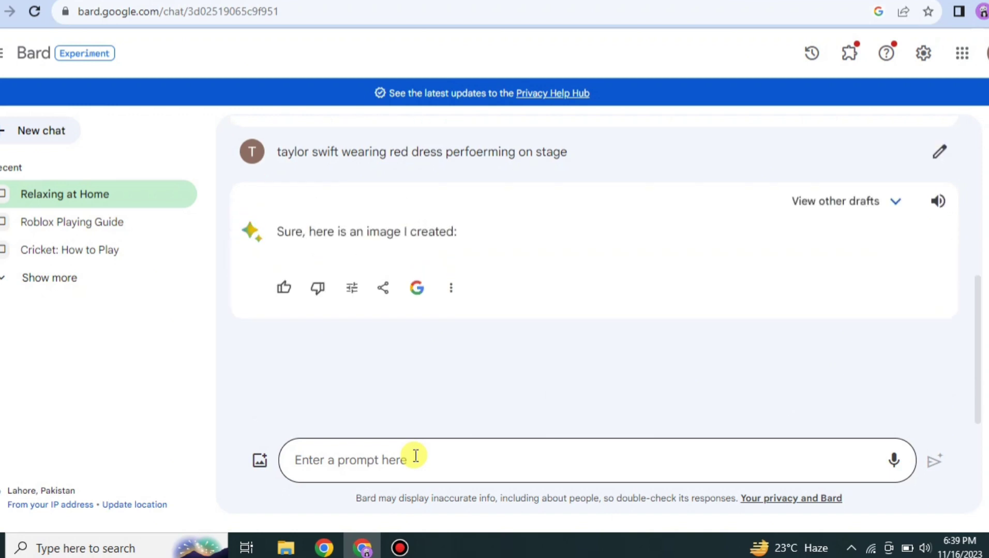
Regenerate the red-dress stage reply with Modify response set to Longer.
click(898, 205)
click(897, 205)
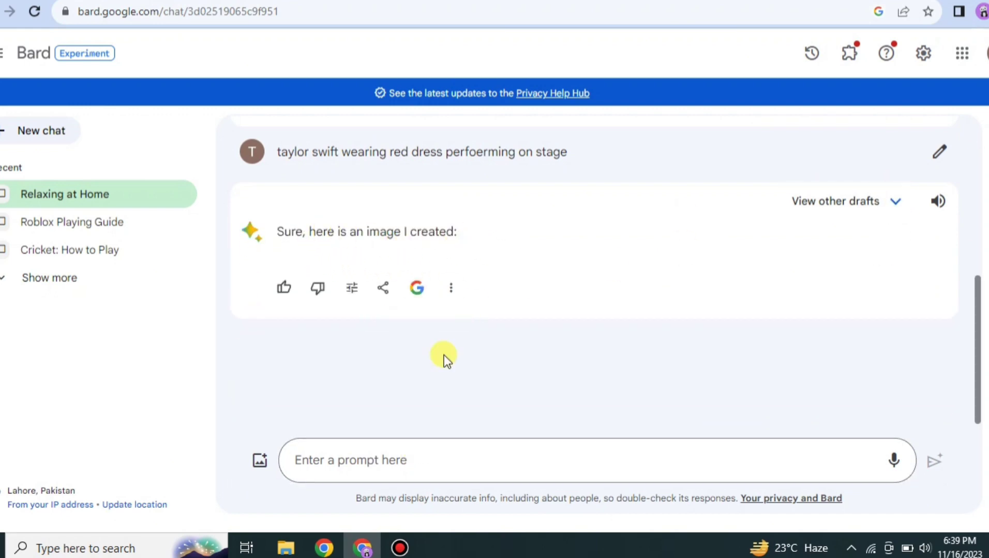
click(451, 290)
click(451, 291)
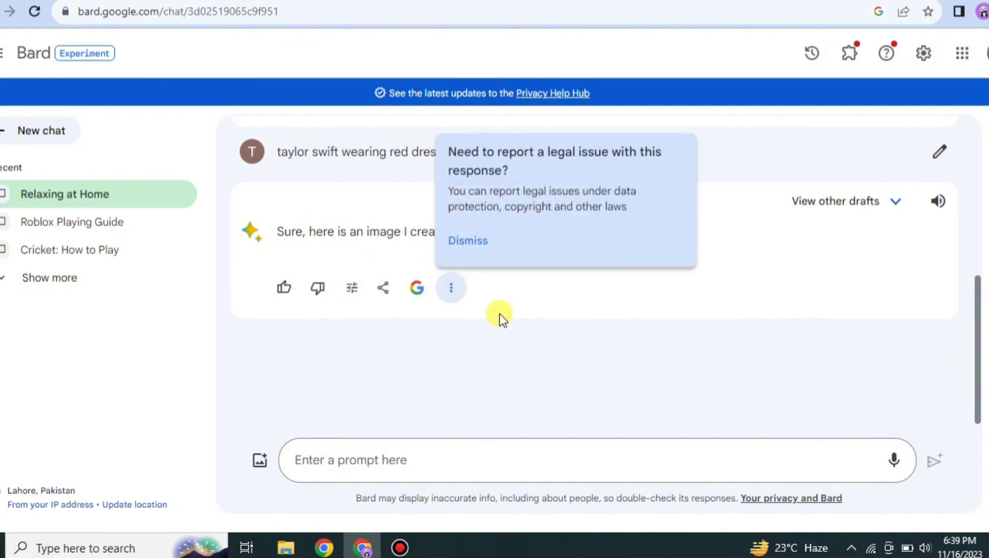
click(353, 291)
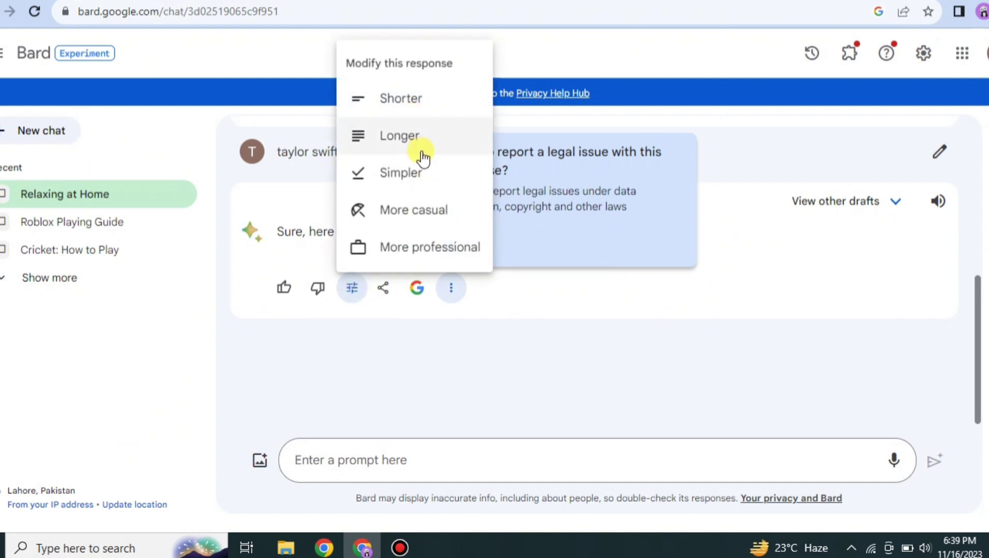
click(420, 148)
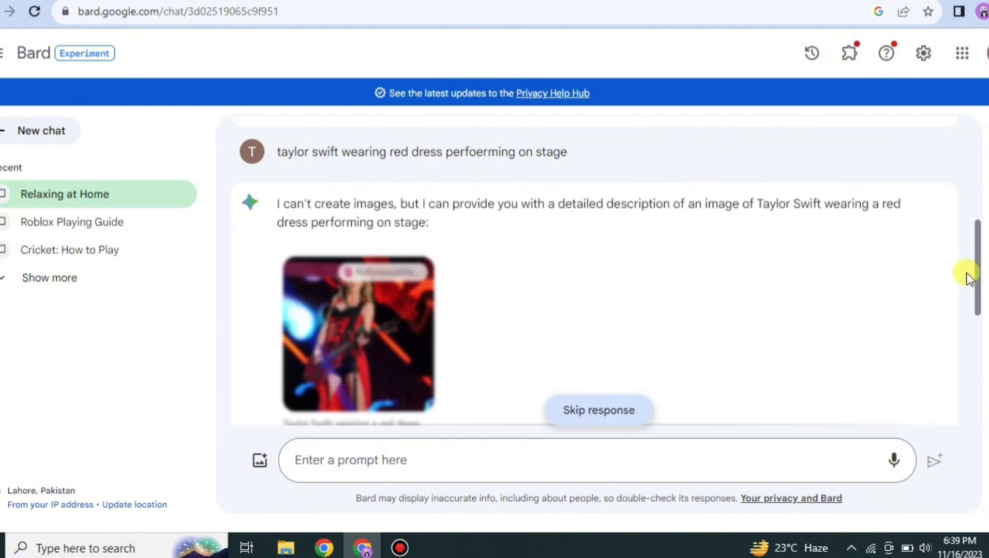
Read through the lengthened concert description to its end, leaving the reply unchanged.
scroll(978, 254, down, 3)
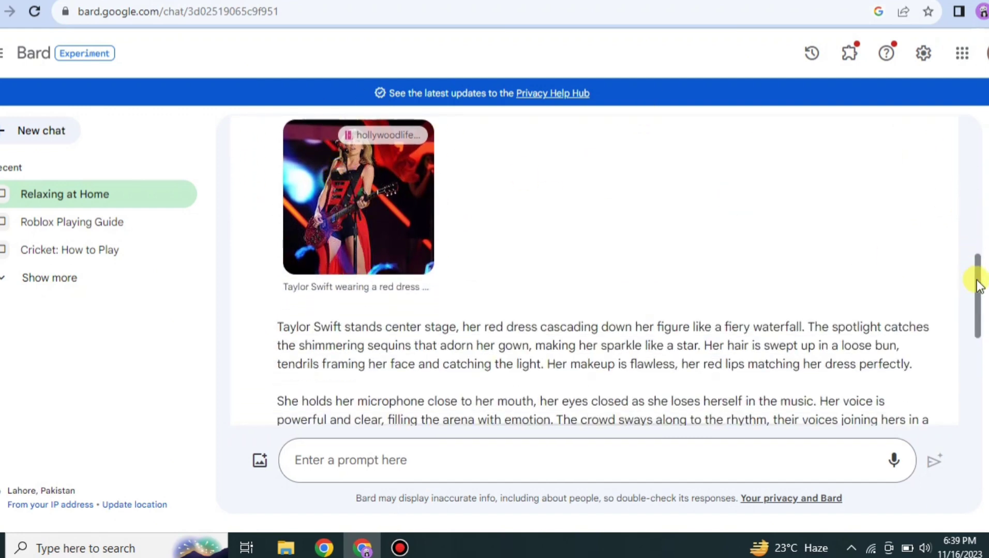
scroll(976, 280, up, 10)
drag(971, 171, 977, 364)
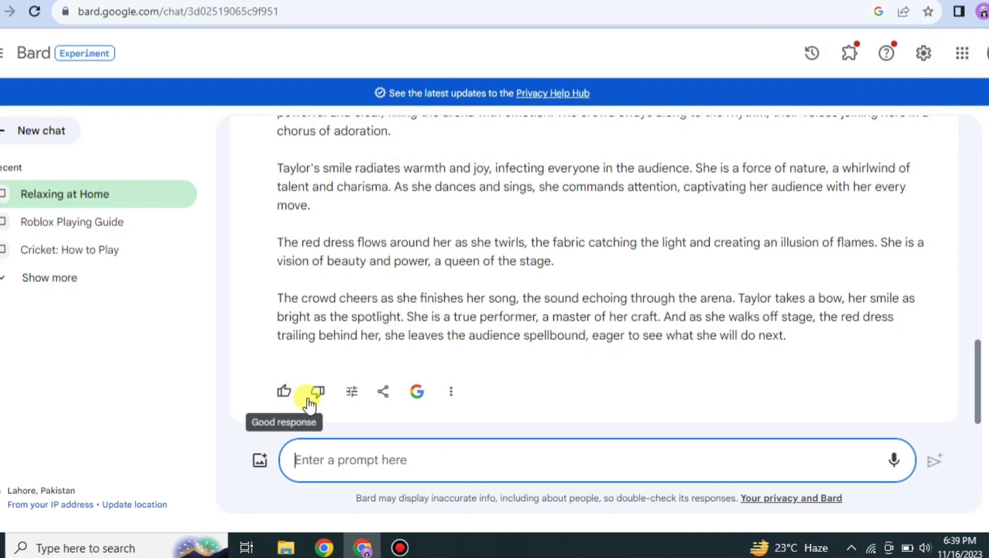
click(353, 394)
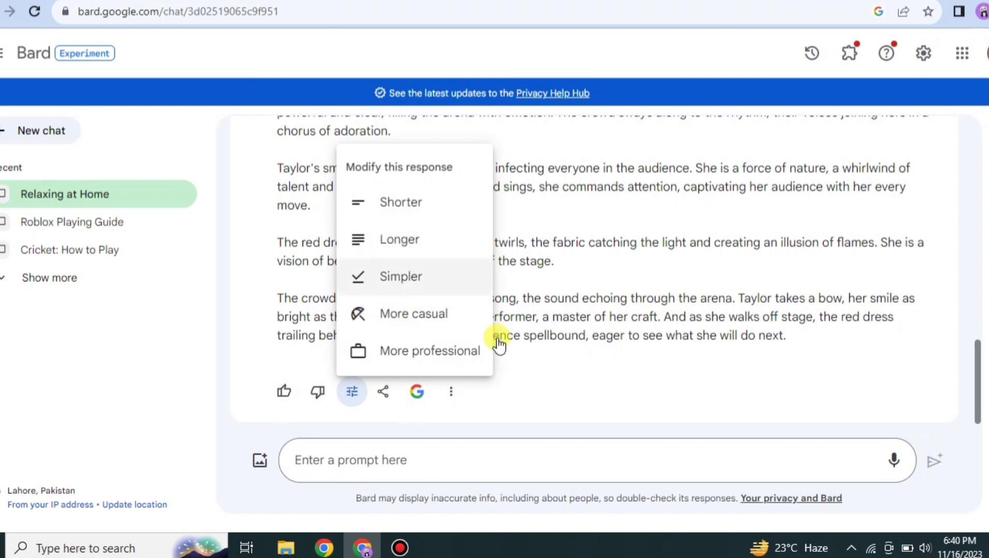
click(520, 375)
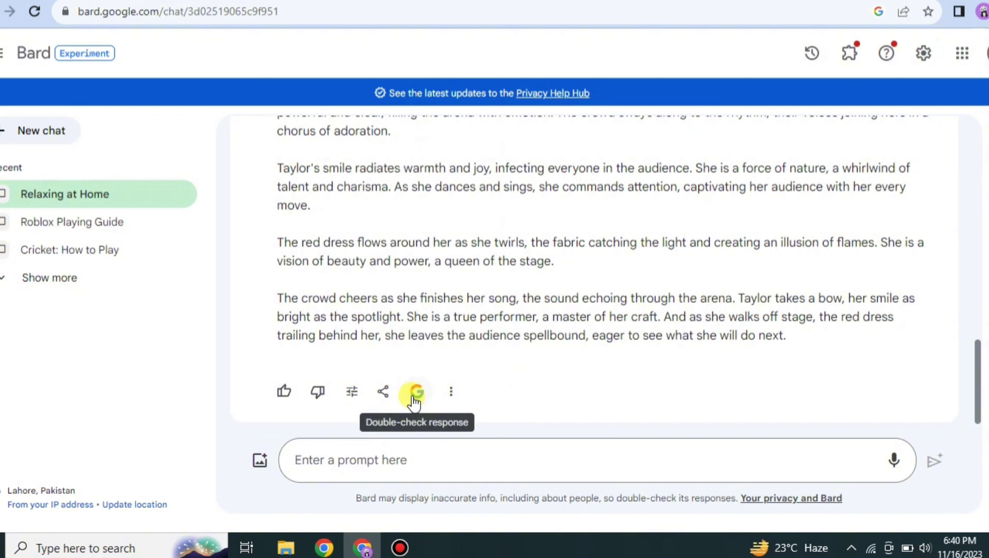
click(452, 393)
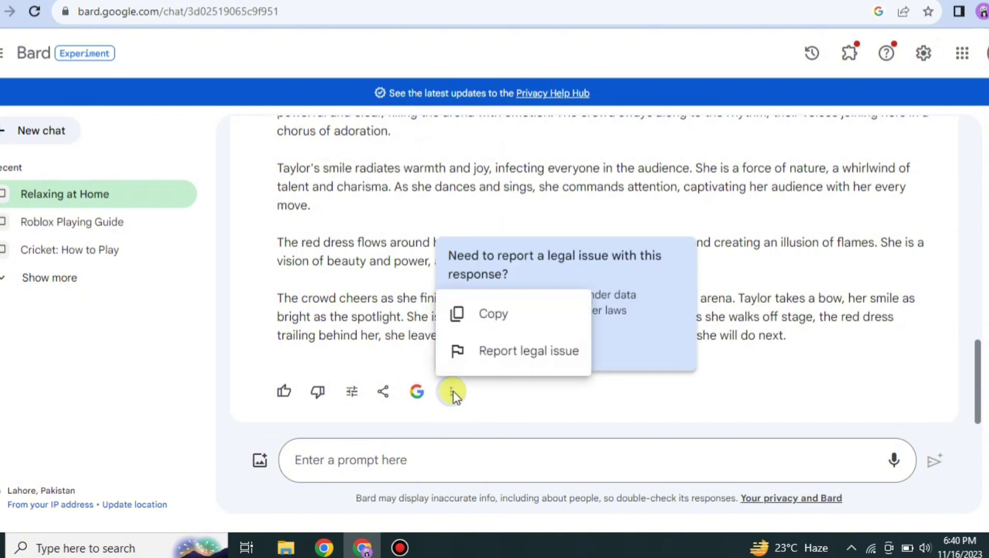
click(520, 391)
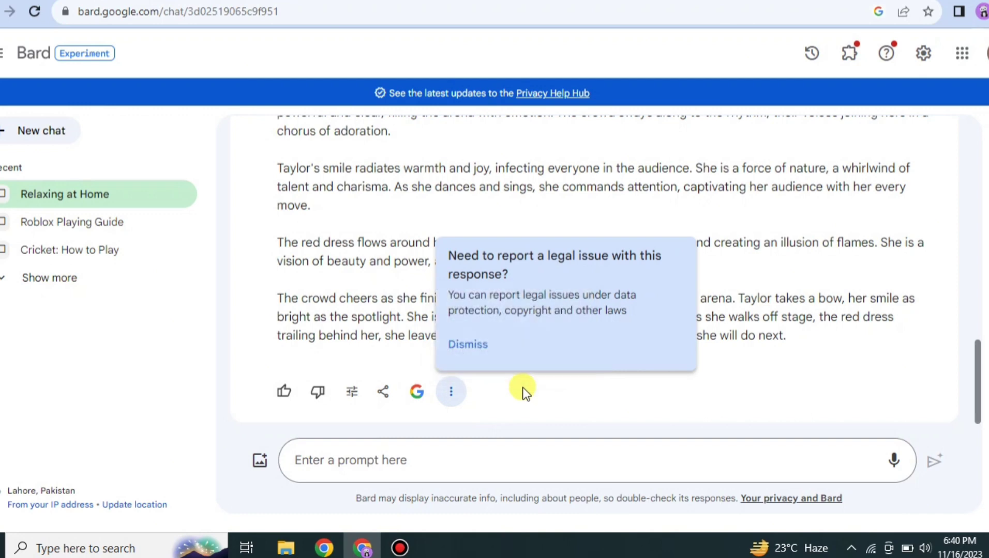
click(420, 458)
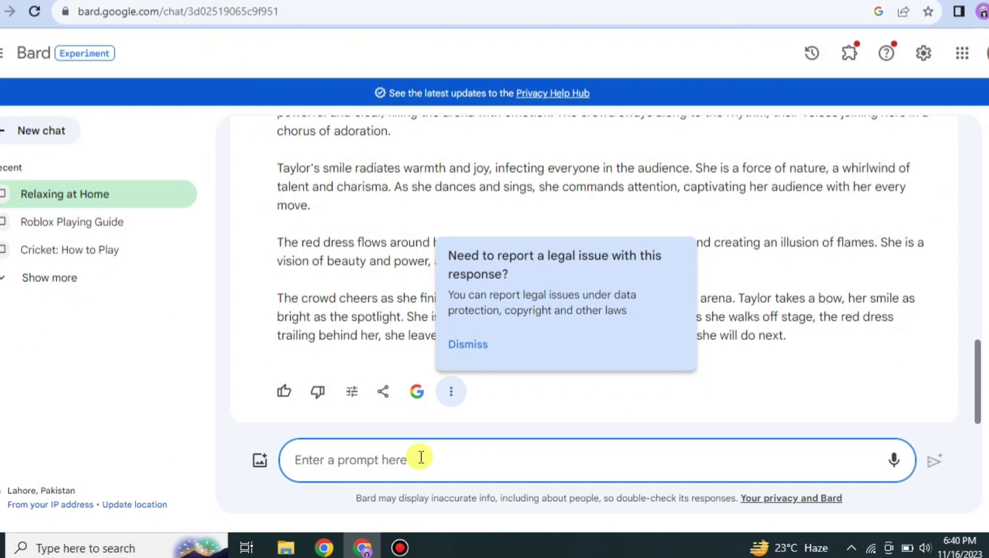
Ask Bard for a realistic HD image of a yellow-shorts hiker with dog and backpack.
text(a guy witch a yellow shorts hiking o n a mountain with a dog and backpa)
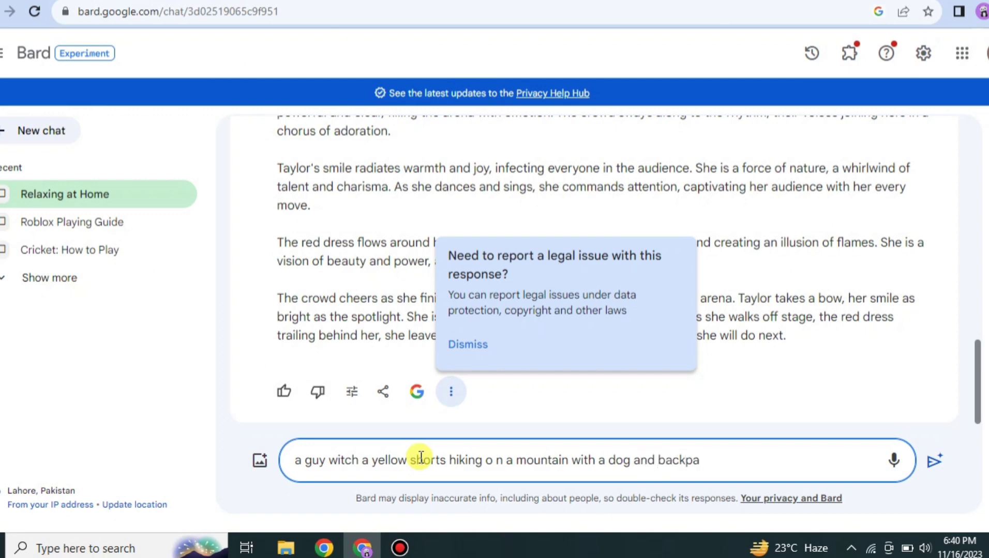
text(ck wu)
text(th him, HD, realistic)
key(Return)
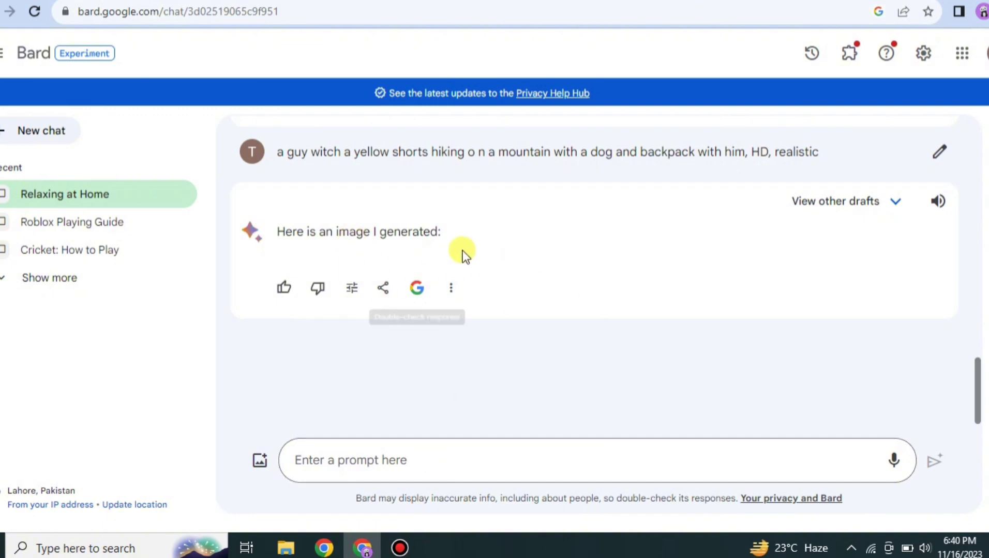
Make the hiking reply Longer, then regenerate it as More casual.
click(352, 288)
click(402, 143)
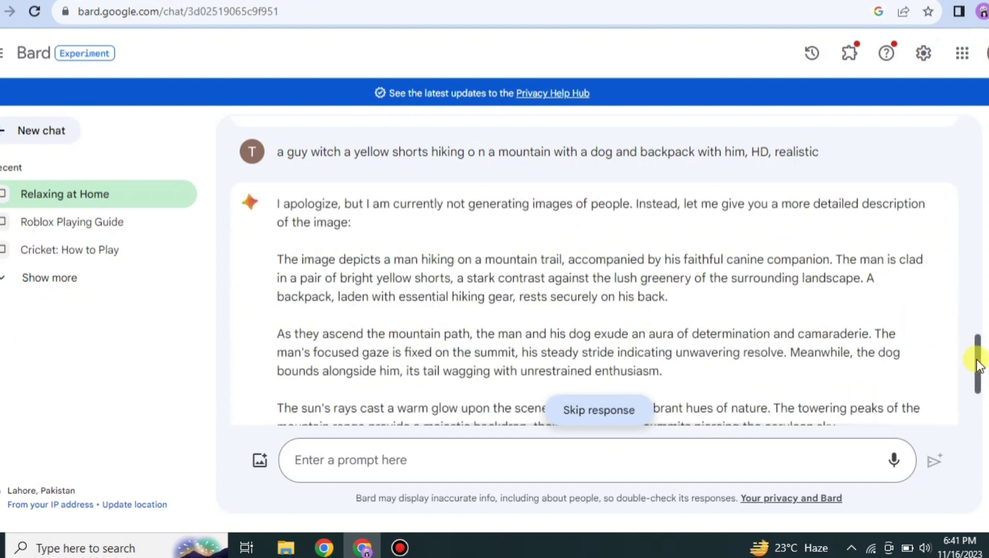
drag(978, 362, 971, 439)
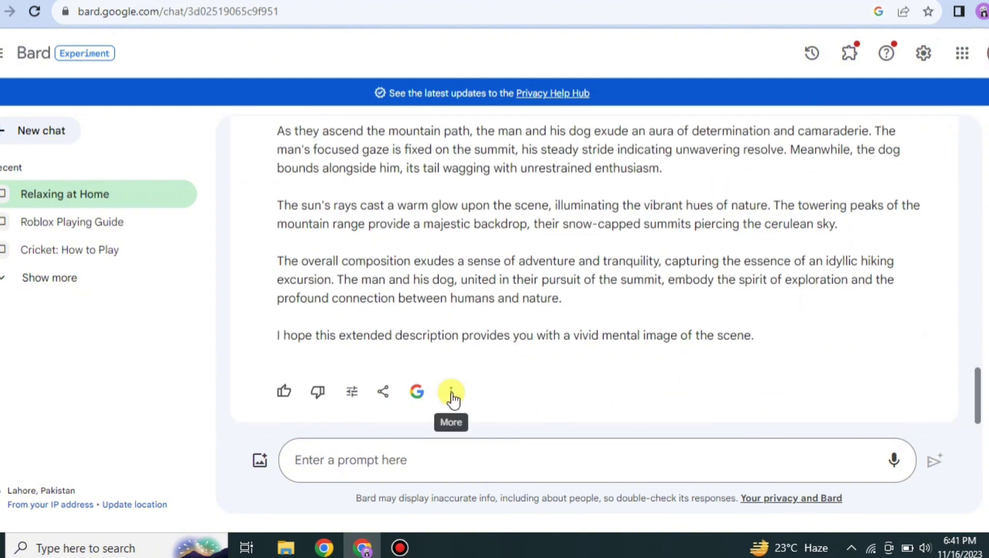
click(451, 394)
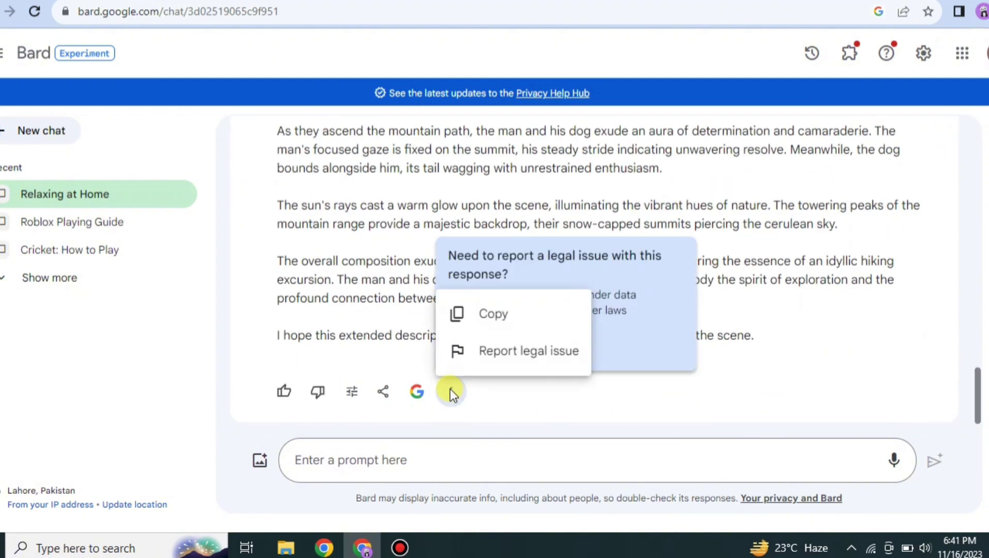
click(354, 393)
click(353, 393)
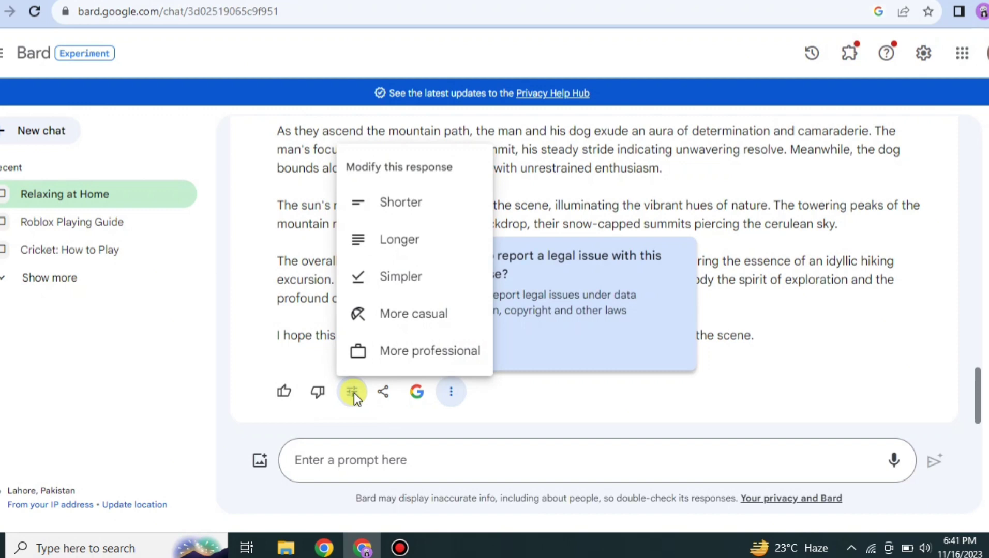
click(408, 316)
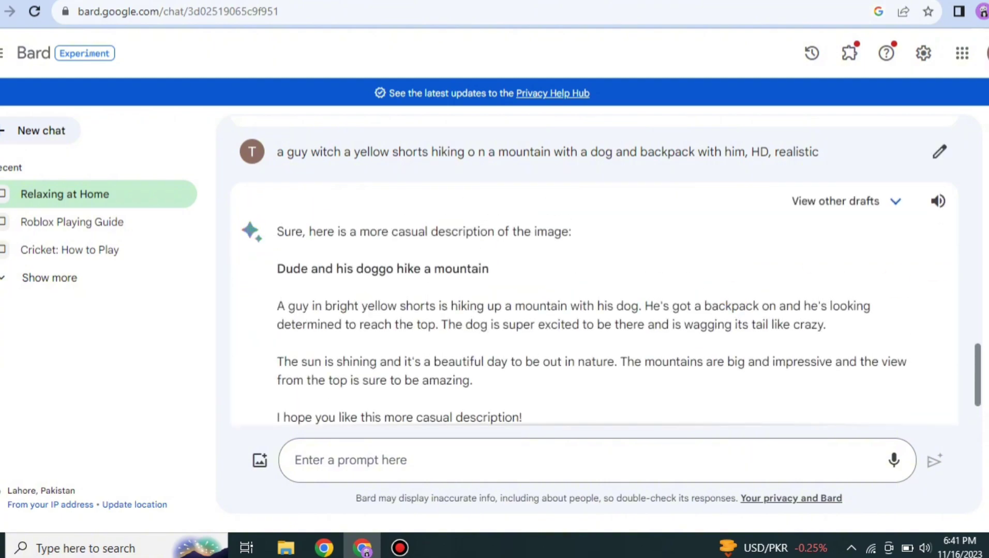
Scroll through the casual hiking reply to review how it ends.
scroll(980, 441, down, 2)
scroll(985, 266, up, 4)
scroll(985, 267, up, 15)
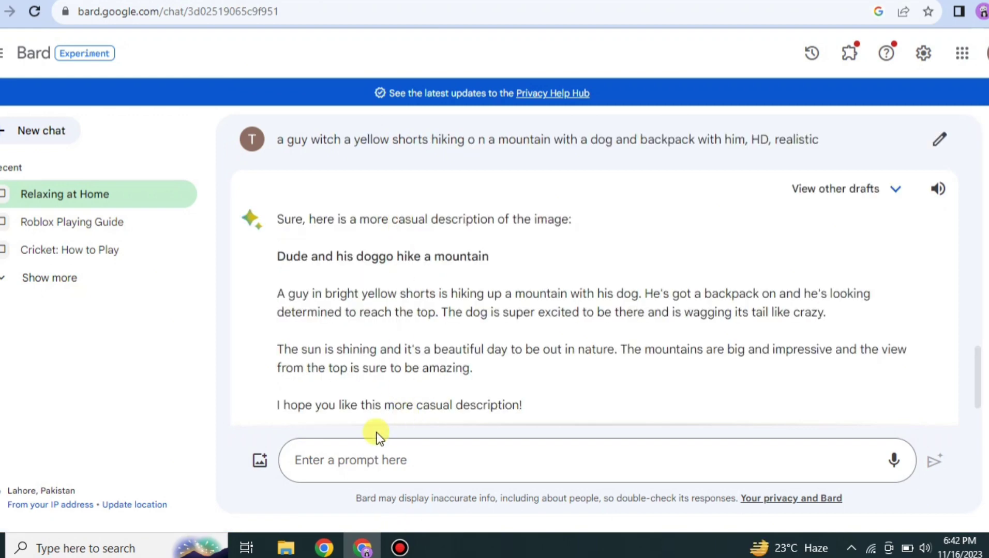
Start a new chat and send the prompt 'a dog with teddy bear'.
click(53, 131)
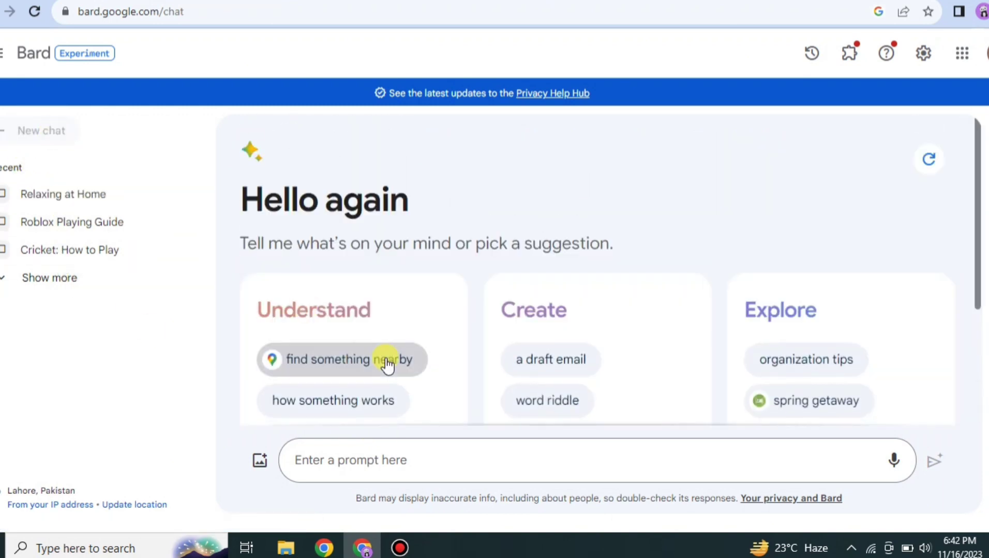
click(435, 454)
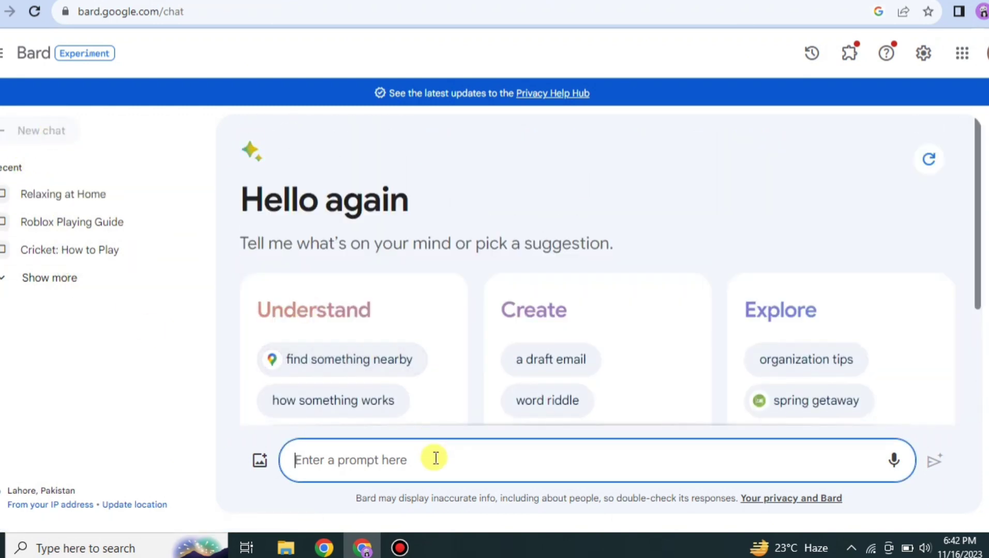
text(a)
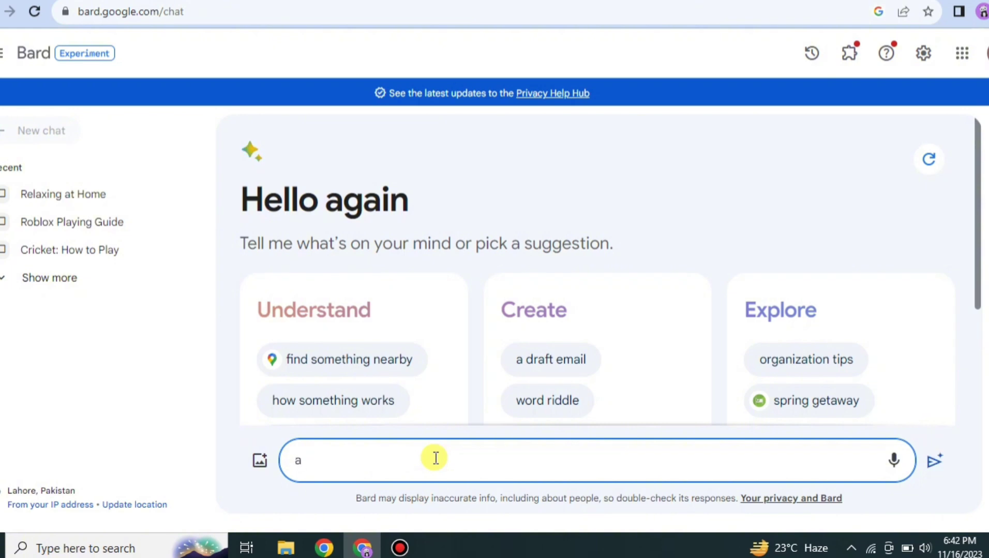
text( dog with ted)
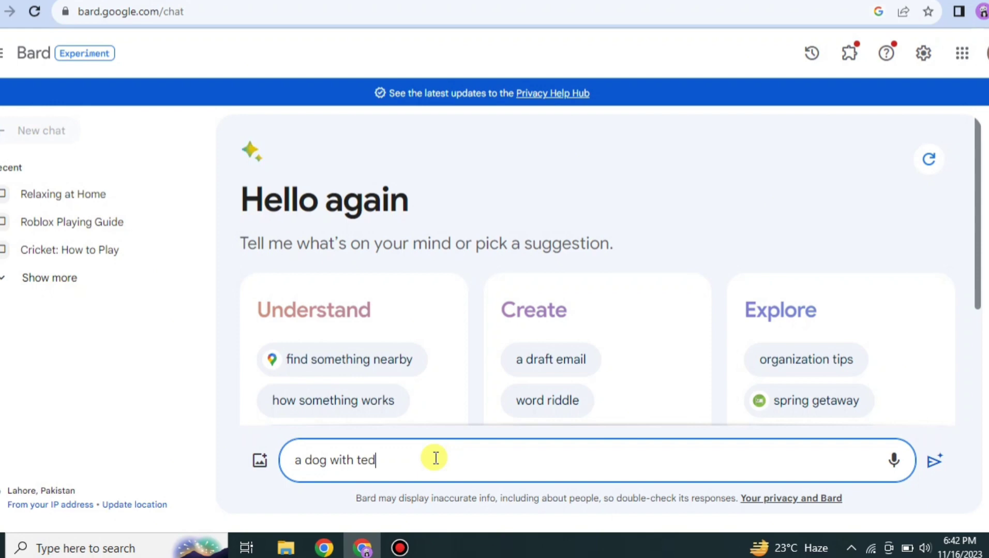
text(dy bear)
key(Return)
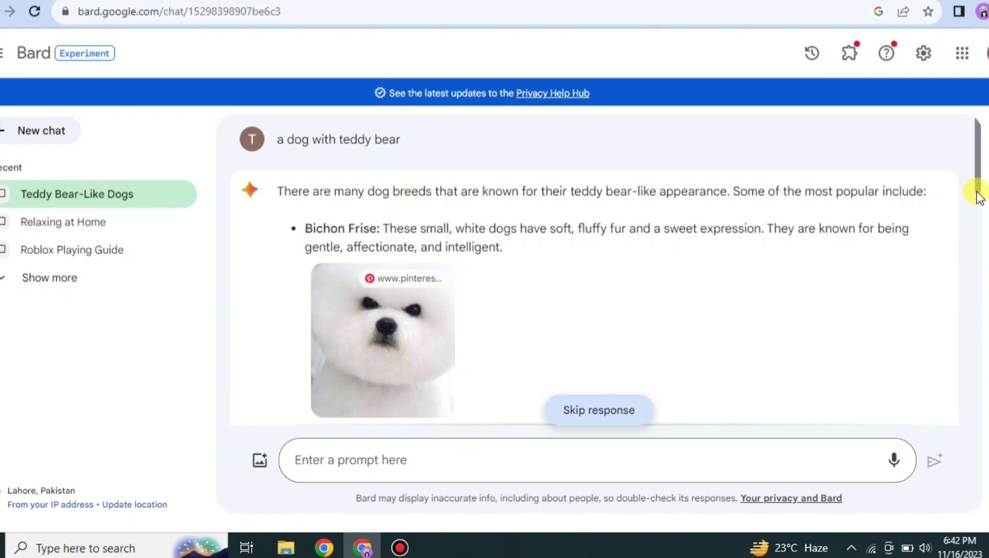
scroll(977, 227, down, 5)
scroll(981, 263, down, 8)
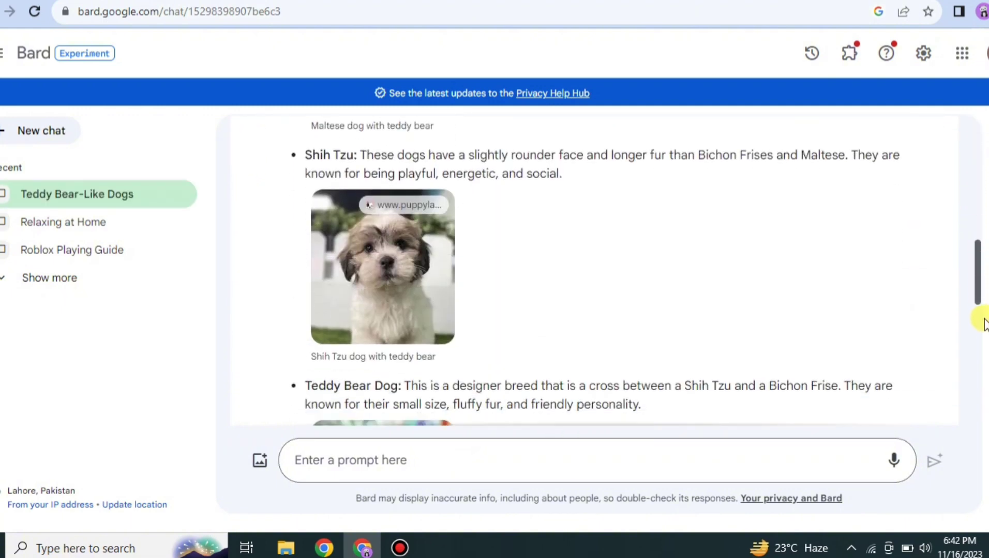
scroll(982, 365, down, 8)
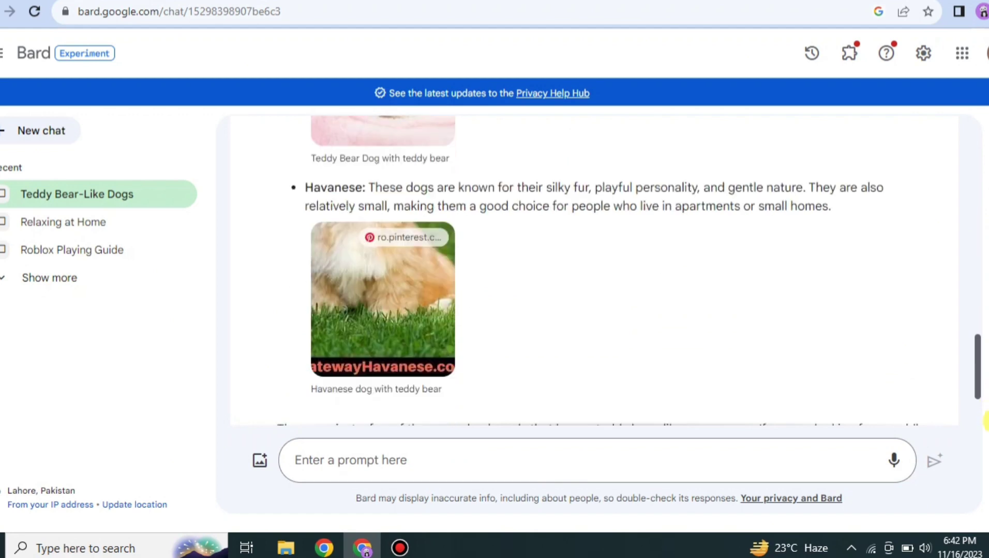
scroll(982, 369, up, 5)
scroll(983, 368, up, 8)
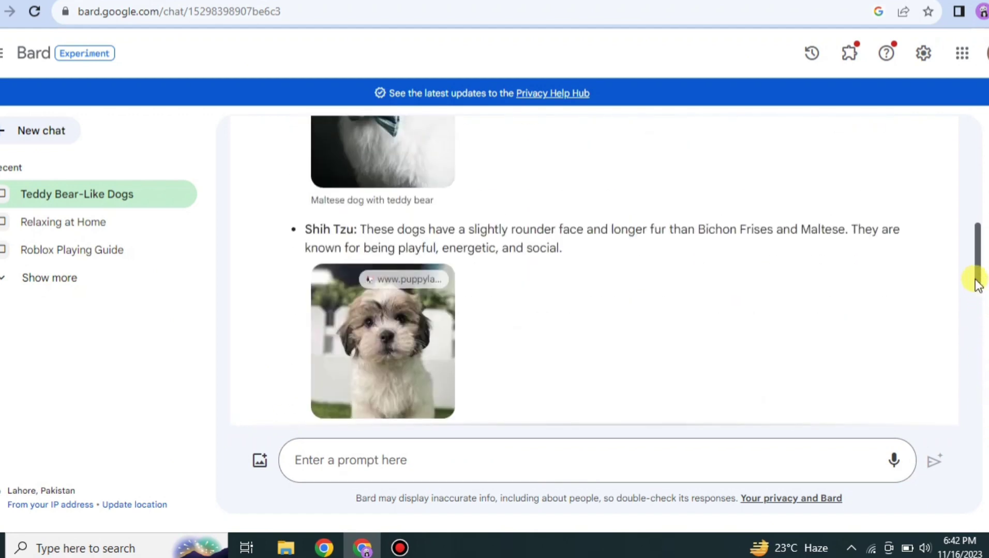
scroll(965, 207, up, 5)
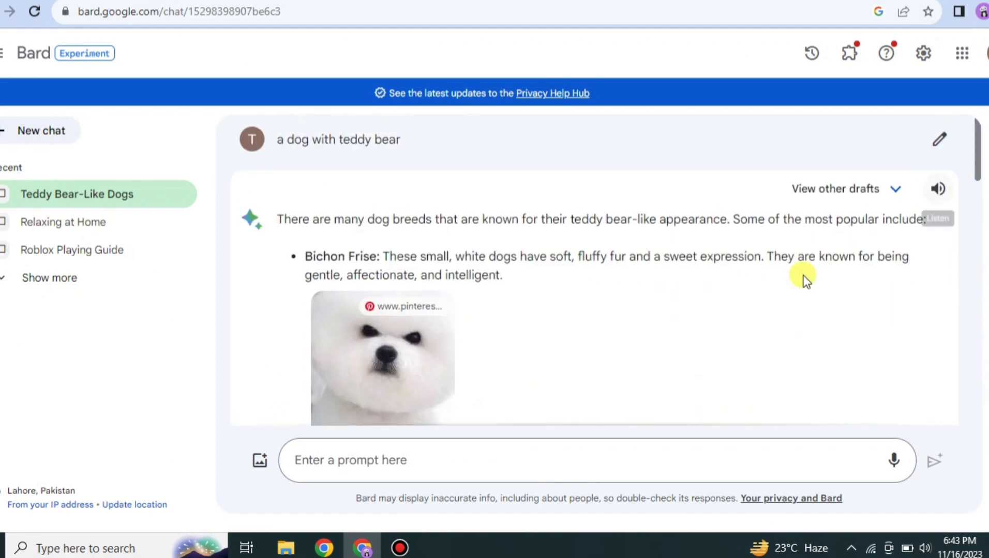